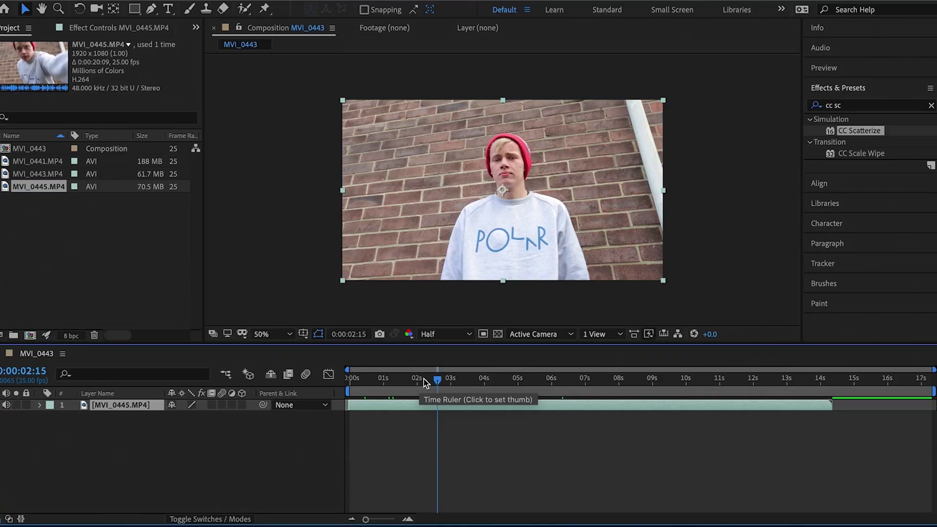
# - Scrub to where the subject stands and split MVI_0445.MP4 at about 4:13
pyautogui.moveTo(424, 379); pyautogui.dragTo(471, 383)
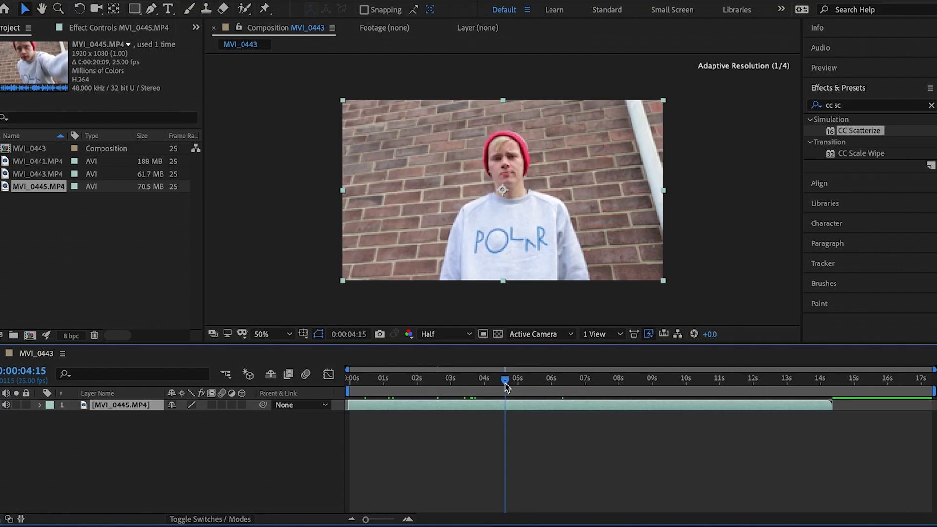
pyautogui.moveTo(504, 391); pyautogui.dragTo(646, 390)
pyautogui.click(664, 391)
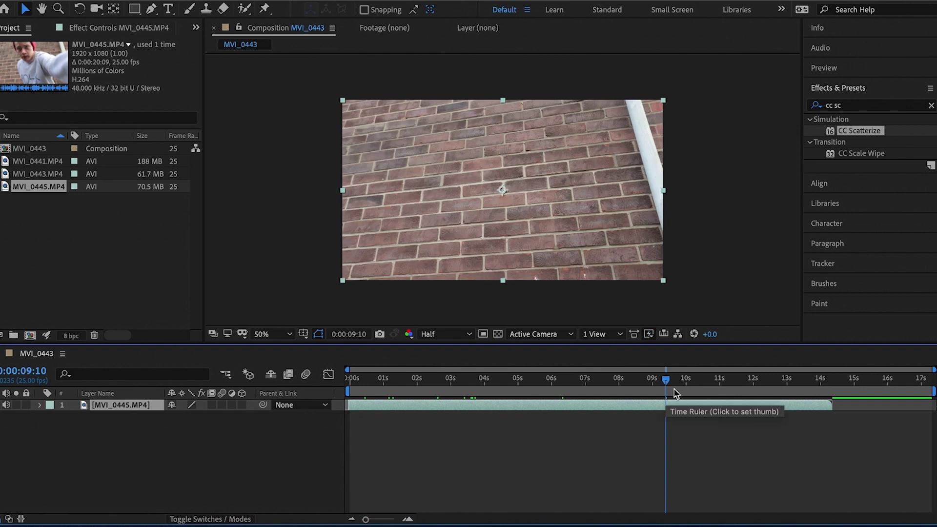
pyautogui.moveTo(485, 388); pyautogui.dragTo(504, 380)
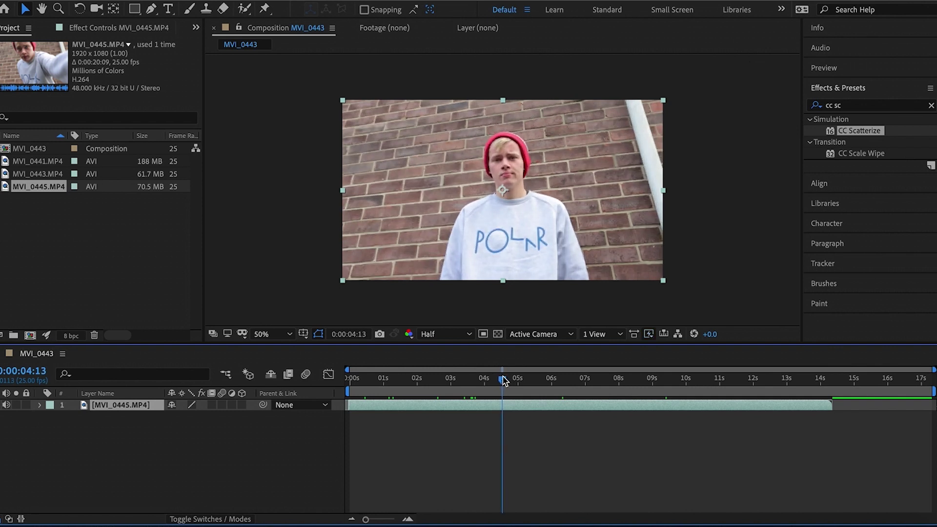
pyautogui.click(496, 405)
pyautogui.hotkey('ctrl', 'shift', 'd')
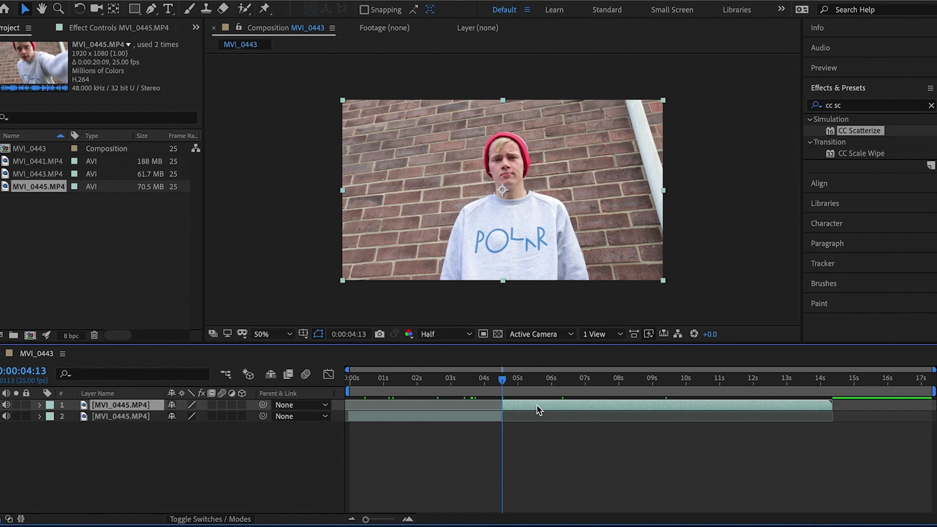
# - Trim the upper copy to run from 6:03 to about 8:12 on the empty wall
pyautogui.moveTo(522, 390); pyautogui.dragTo(558, 390)
pyautogui.moveTo(503, 405); pyautogui.dragTo(635, 388)
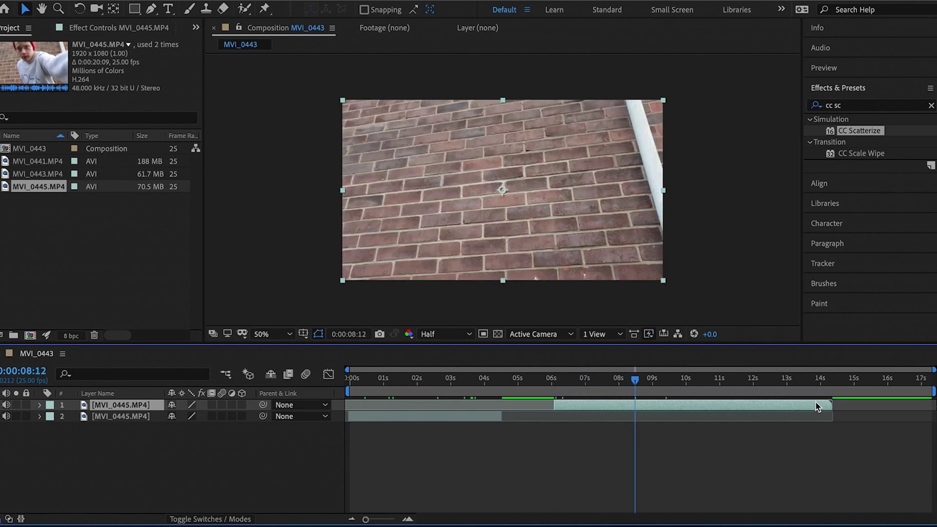
pyautogui.moveTo(835, 405); pyautogui.dragTo(635, 405)
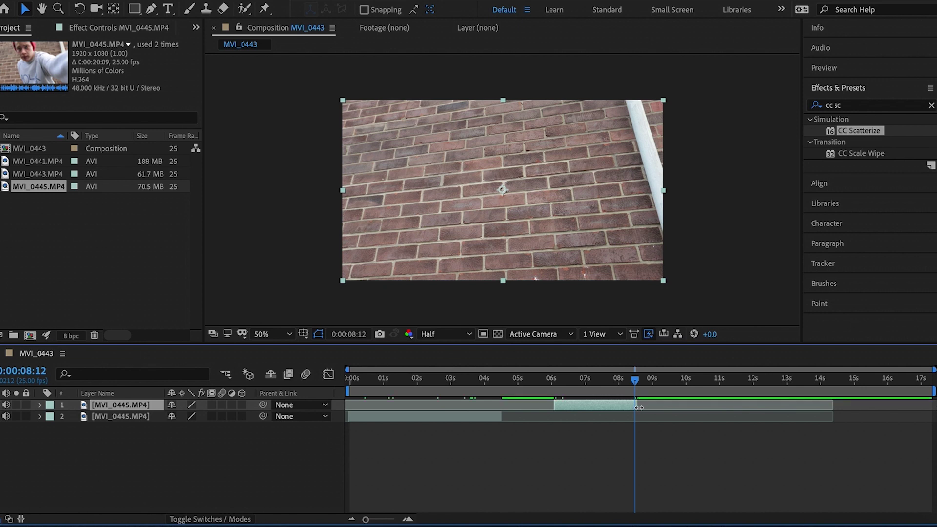
pyautogui.click(596, 386)
pyautogui.rightClick(599, 405)
# - Freeze the empty-wall clip on one frame and move it to start at 0 s
pyautogui.moveTo(634, 257)
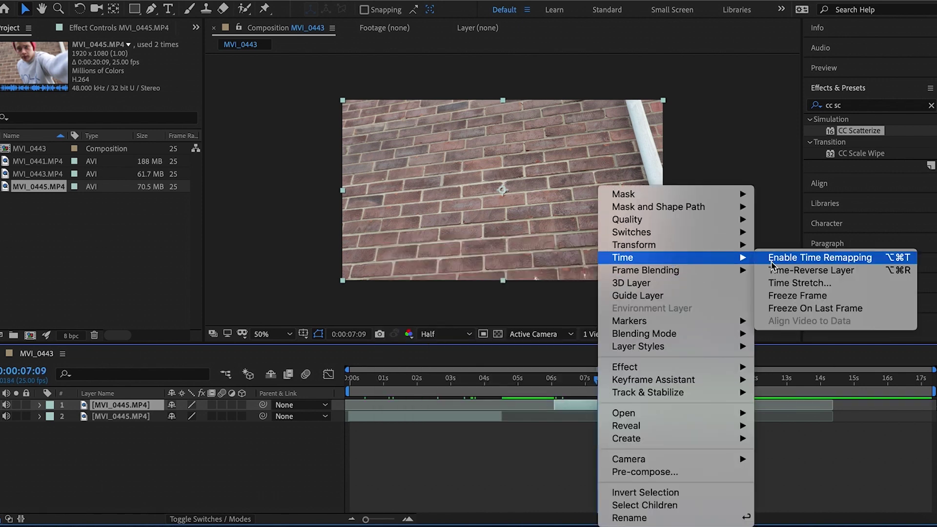
pyautogui.click(771, 299)
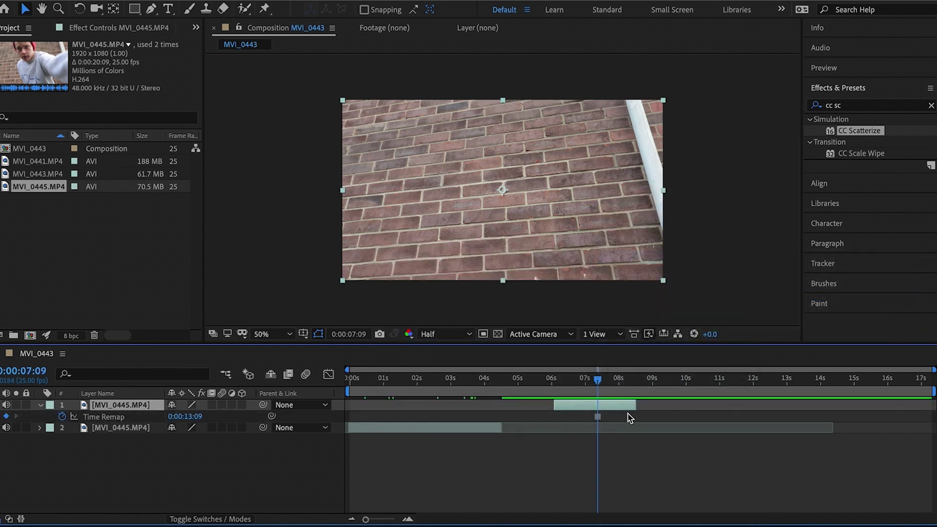
pyautogui.moveTo(629, 415); pyautogui.dragTo(142, 441)
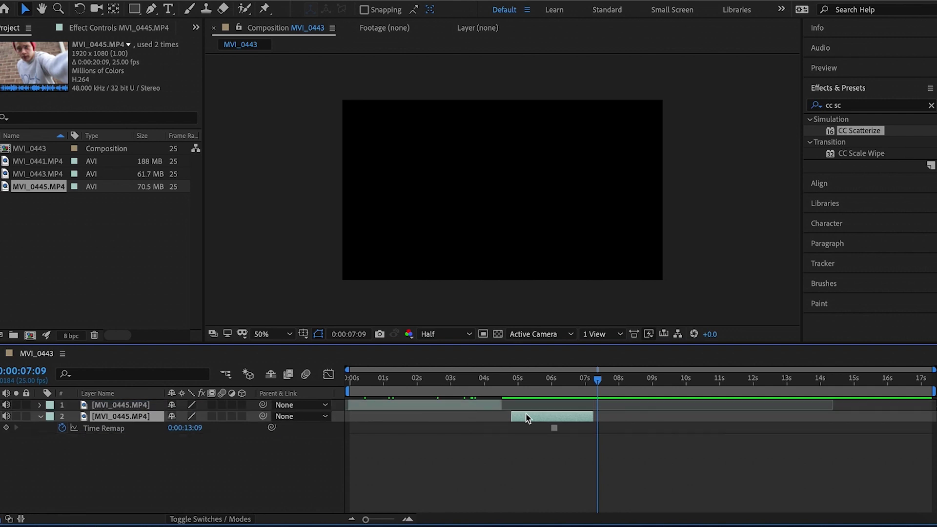
pyautogui.moveTo(526, 417); pyautogui.dragTo(364, 417)
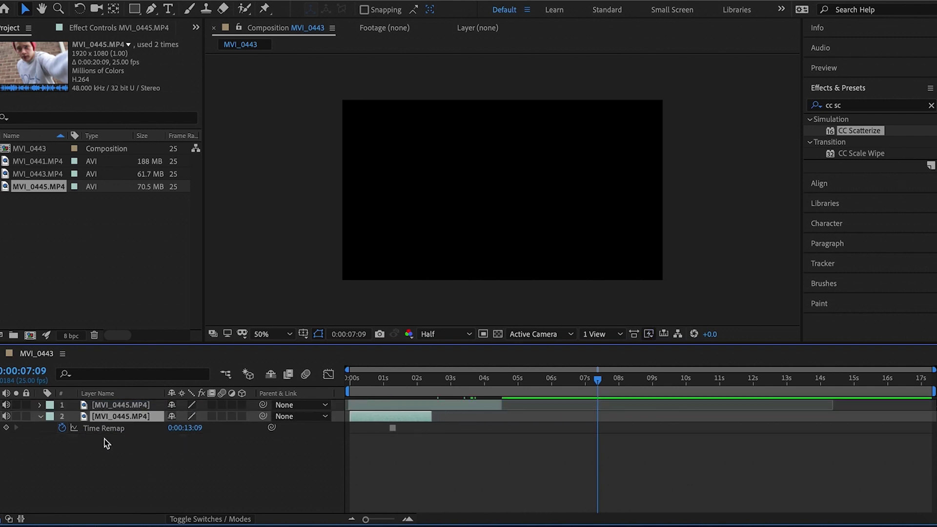
# - Rename the frozen layer BG and extend its out point to the 4:13 split
pyautogui.press('Return')
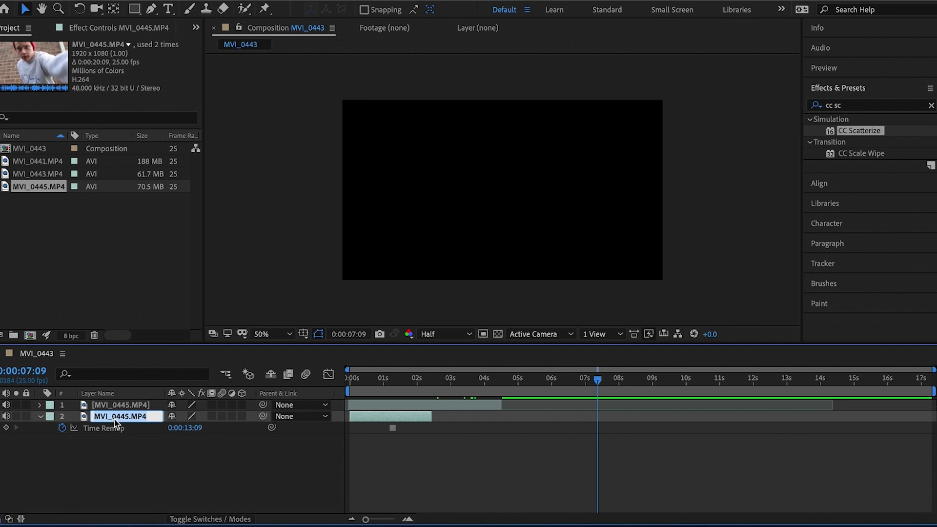
pyautogui.write('BG')
pyautogui.press('Return')
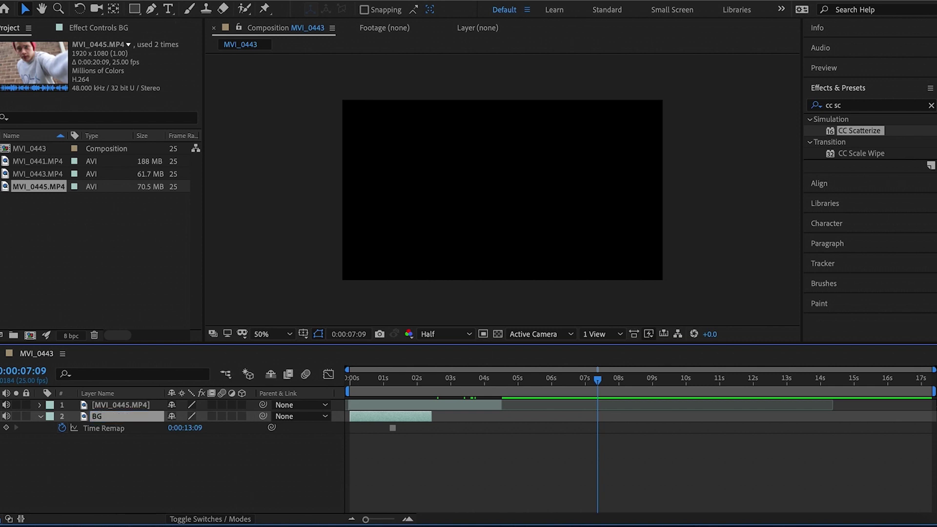
pyautogui.moveTo(434, 414); pyautogui.dragTo(501, 416)
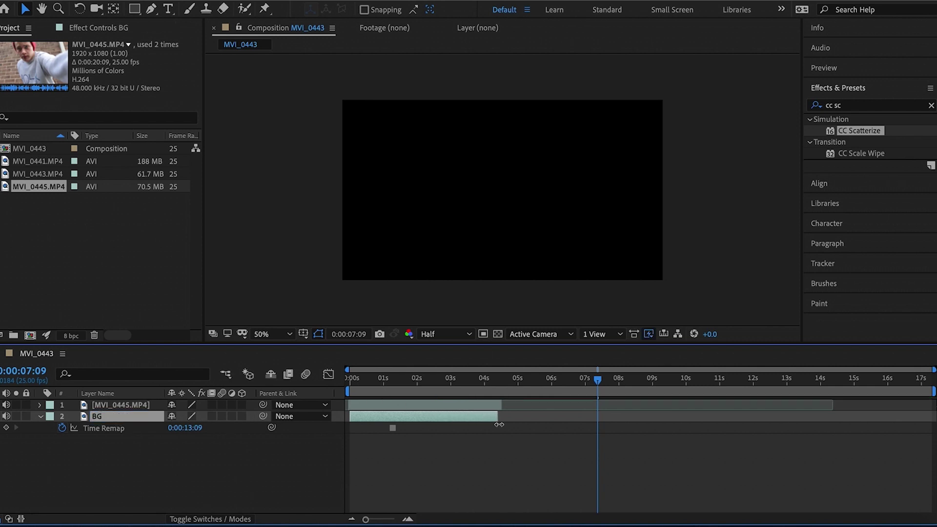
pyautogui.moveTo(464, 385)
pyautogui.mouseDown()
pyautogui.moveTo(418, 388)
pyautogui.moveTo(445, 386)
pyautogui.mouseUp()
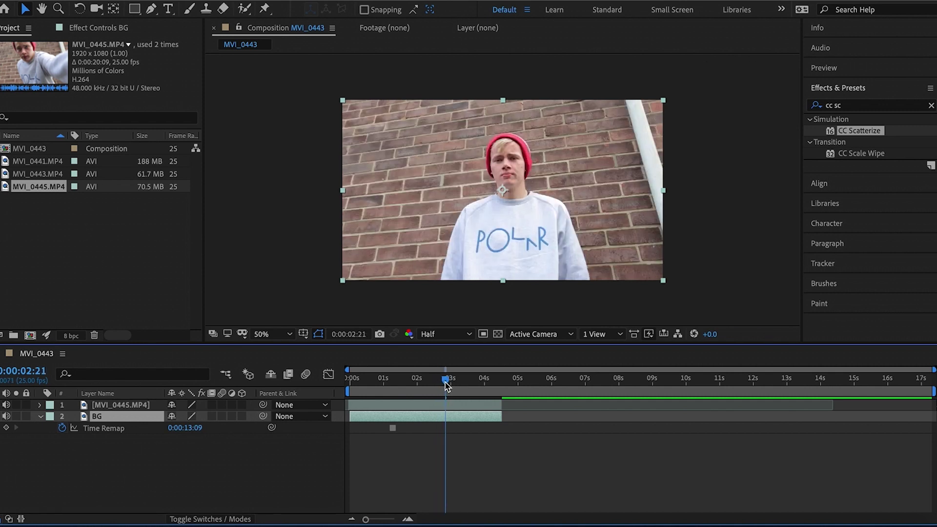
# - Duplicate the subject clip layer and freeze the copy on frame 0:00:02:21
pyautogui.click(458, 407)
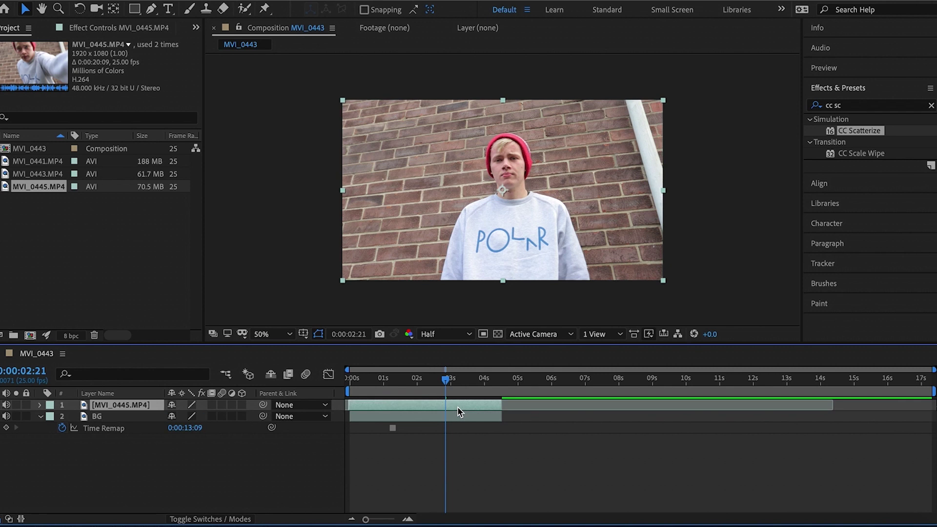
pyautogui.hotkey('ctrl', 'd')
pyautogui.rightClick(458, 407)
pyautogui.moveTo(514, 273)
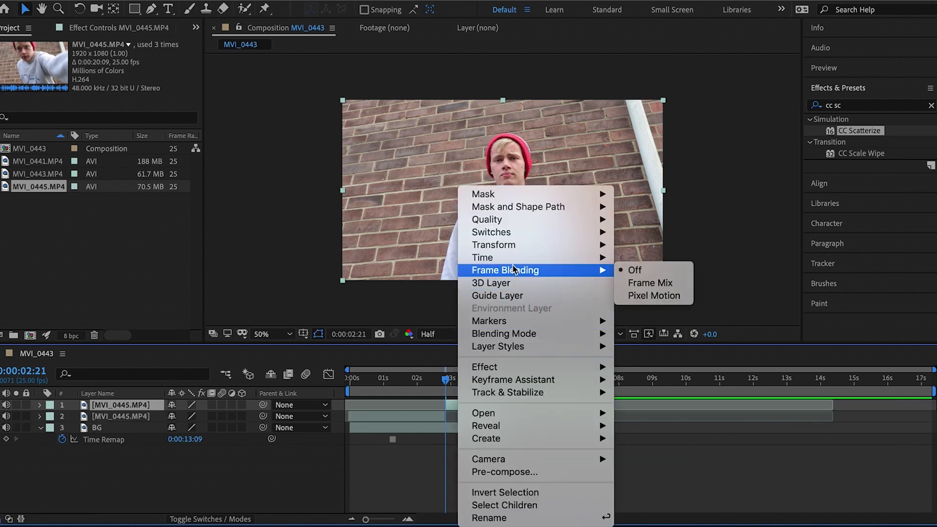
pyautogui.moveTo(596, 257)
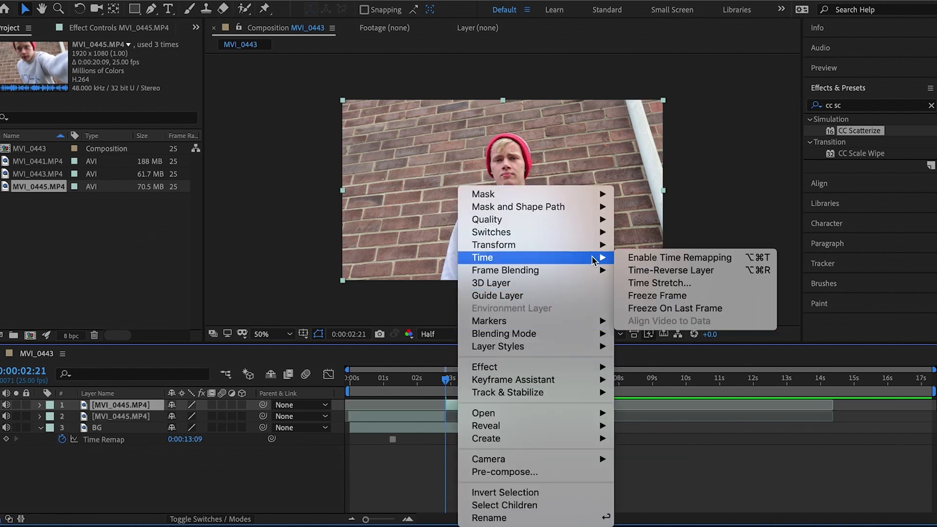
pyautogui.click(648, 296)
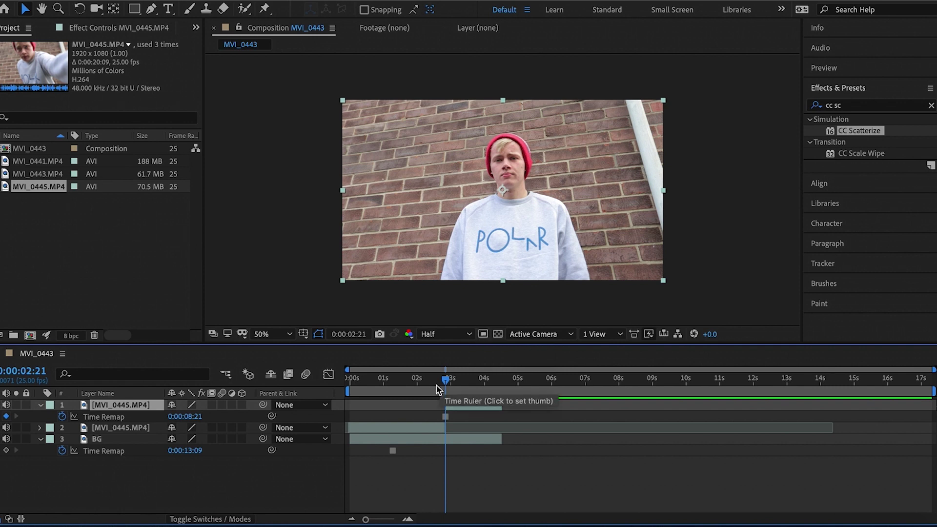
pyautogui.press('pagedown')
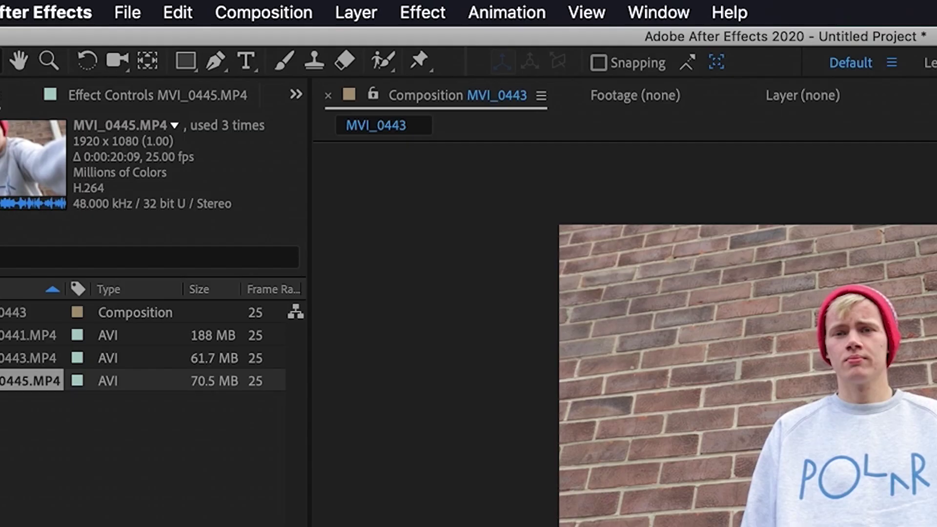
# - At 0:00:02:21, zoom the viewer to 200% and pan to the subject's shoulder edge
pyautogui.click(217, 62)
pyautogui.moveTo(447, 381); pyautogui.dragTo(448, 382)
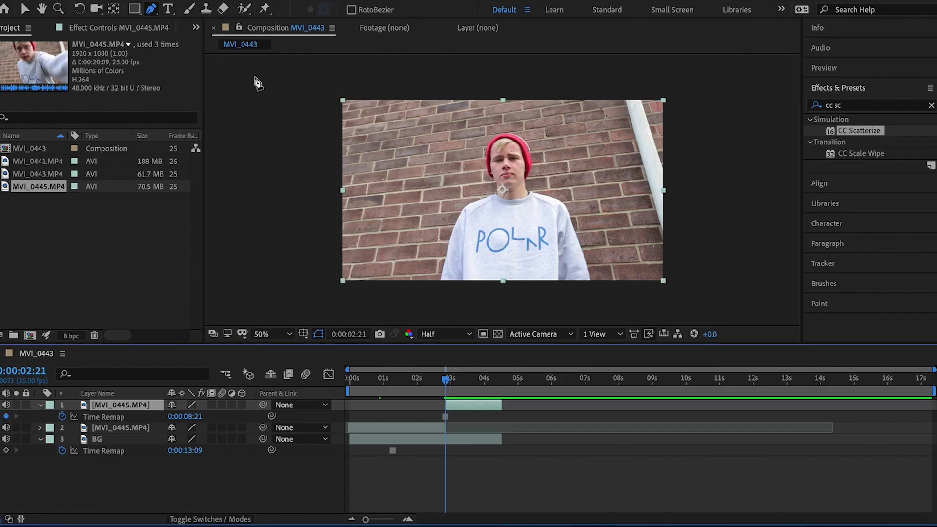
pyautogui.click(57, 10)
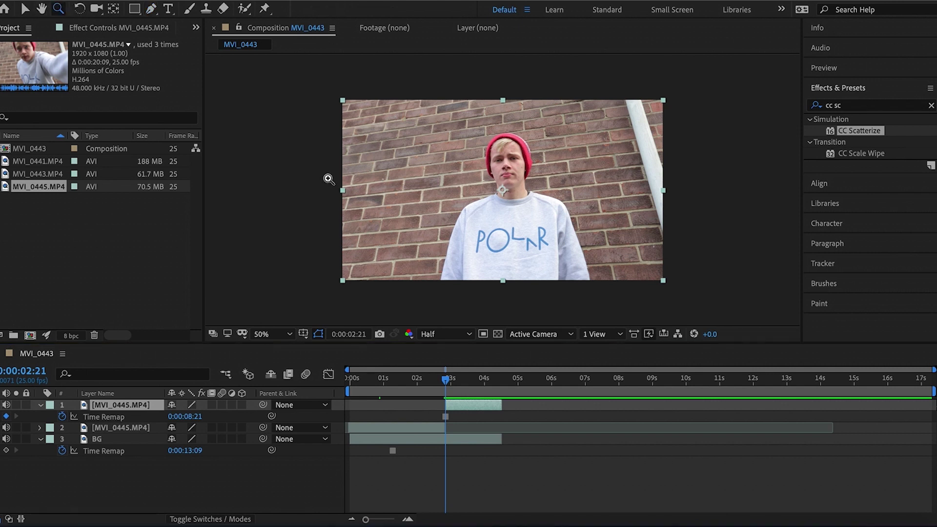
pyautogui.click(439, 274)
pyautogui.click(469, 222)
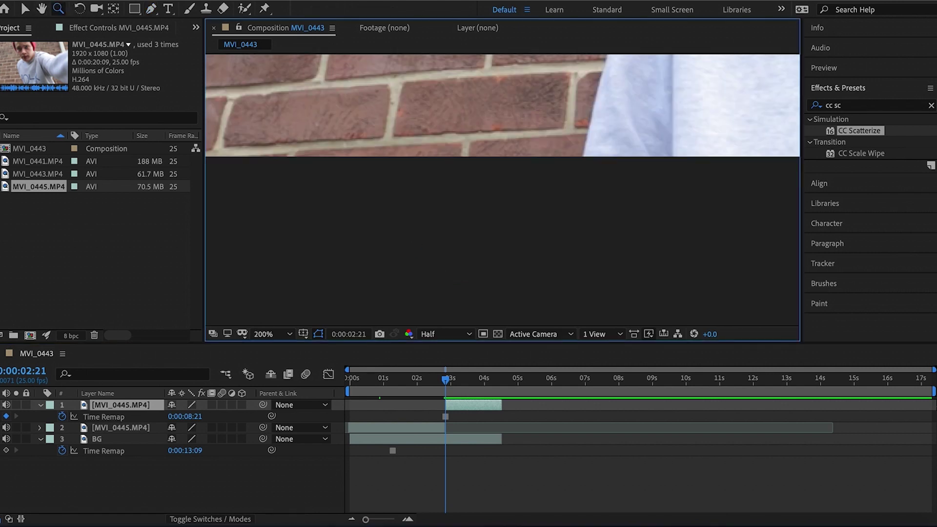
pyautogui.click(44, 8)
pyautogui.moveTo(537, 131); pyautogui.dragTo(344, 318)
# - Place the first Pen mask point on the shoulder edge and pan to the next stretch of outline
pyautogui.press('g')
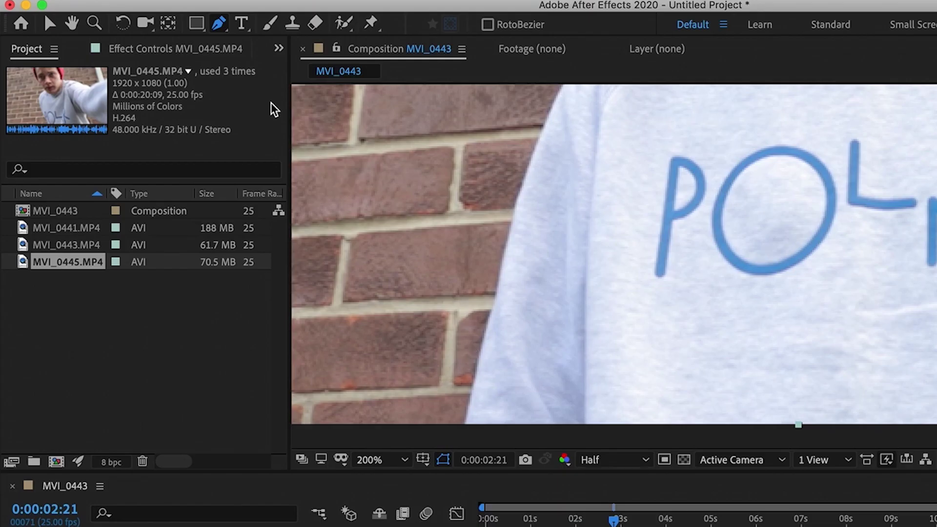
pyautogui.click(464, 439)
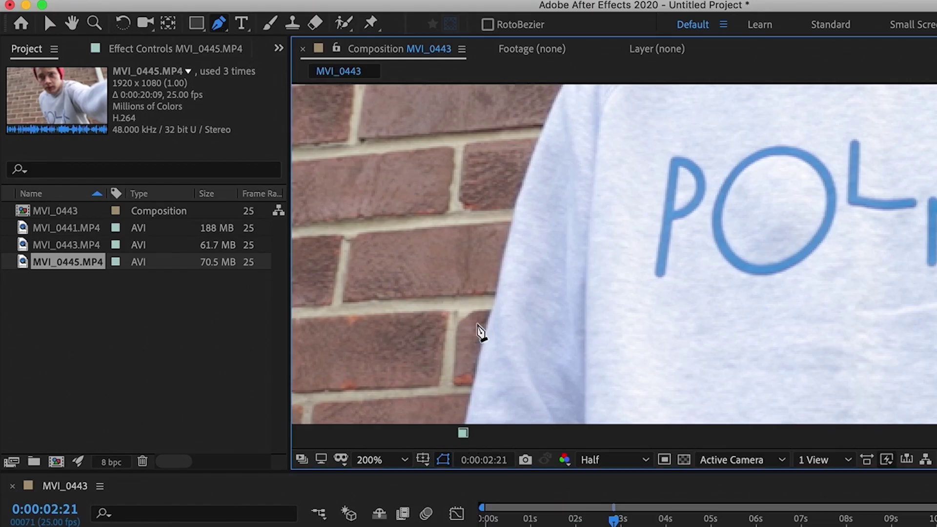
pyautogui.click(494, 297)
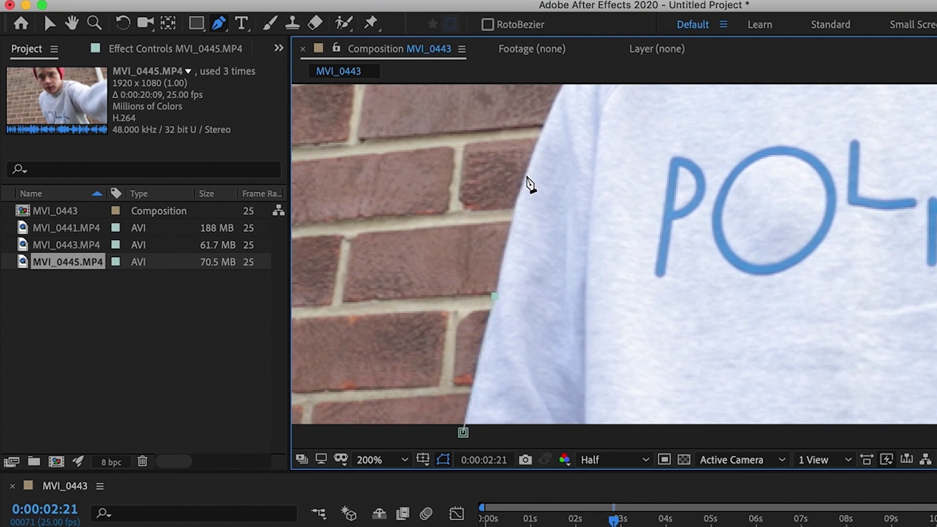
pyautogui.scroll(2, 529, 181)
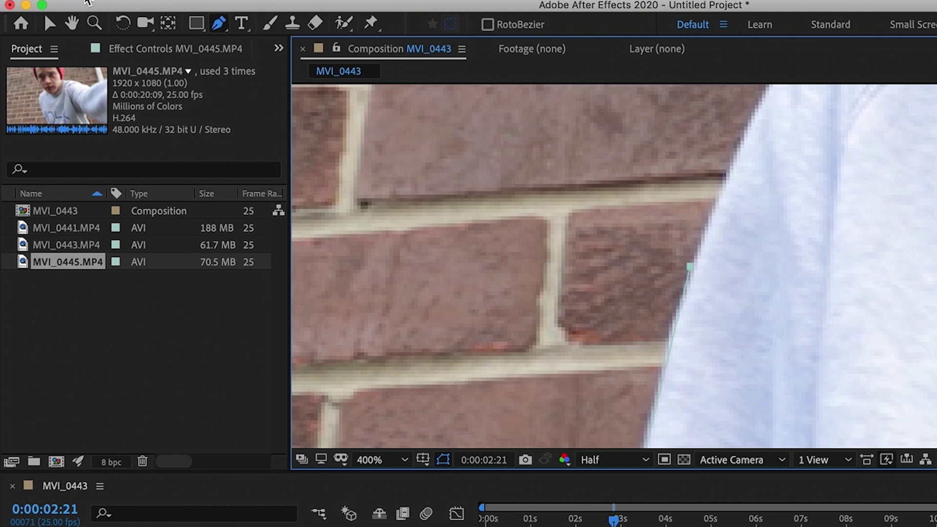
pyautogui.click(71, 25)
pyautogui.moveTo(807, 249); pyautogui.dragTo(672, 399)
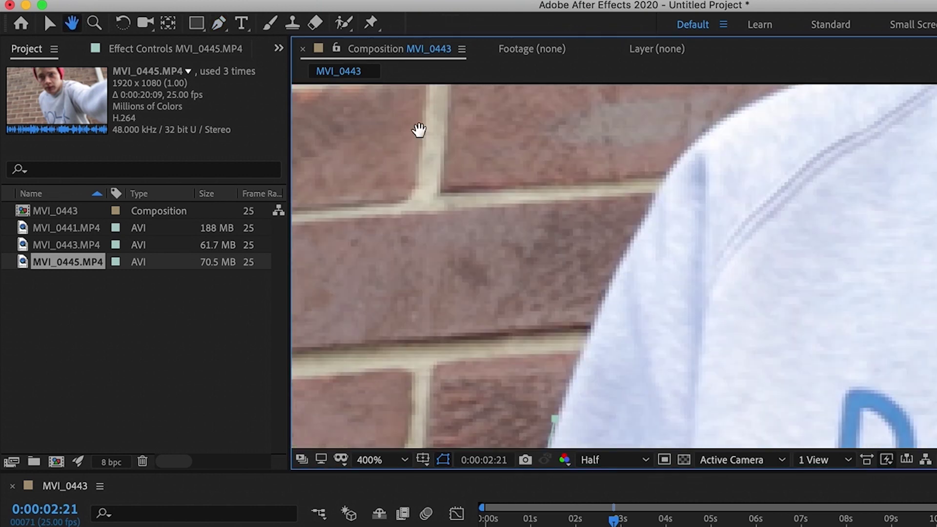
pyautogui.click(220, 25)
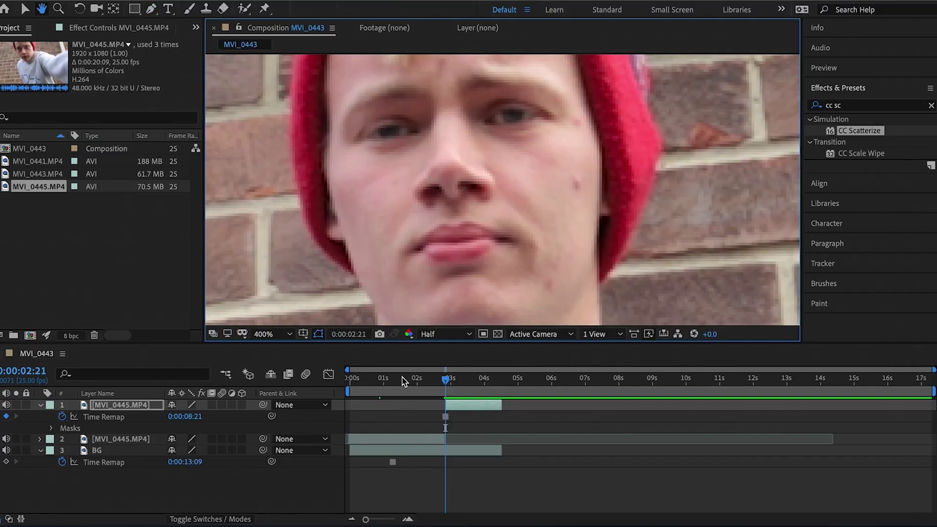
# - Pan the magnified view across the face to the arm edge to keep tracing the mask
pyautogui.moveTo(355, 218); pyautogui.dragTo(283, 249)
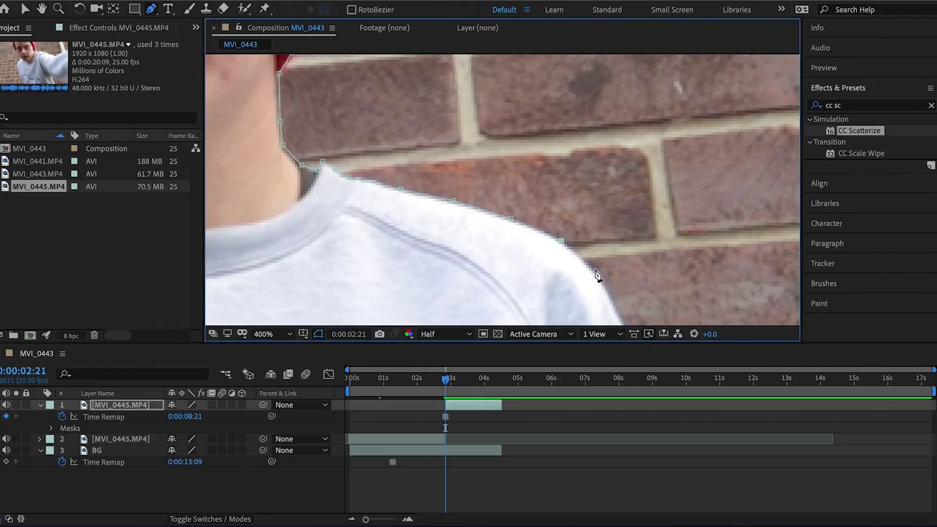
pyautogui.moveTo(595, 276); pyautogui.dragTo(204, 30)
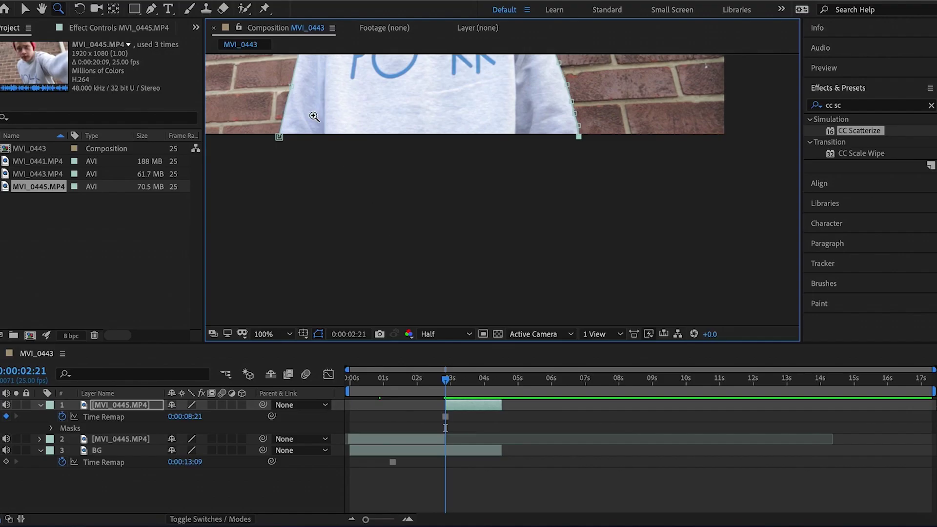
# - Add four mask points below the frame to close the outline, then set magnification to Fit
pyautogui.click(150, 12)
pyautogui.click(564, 159)
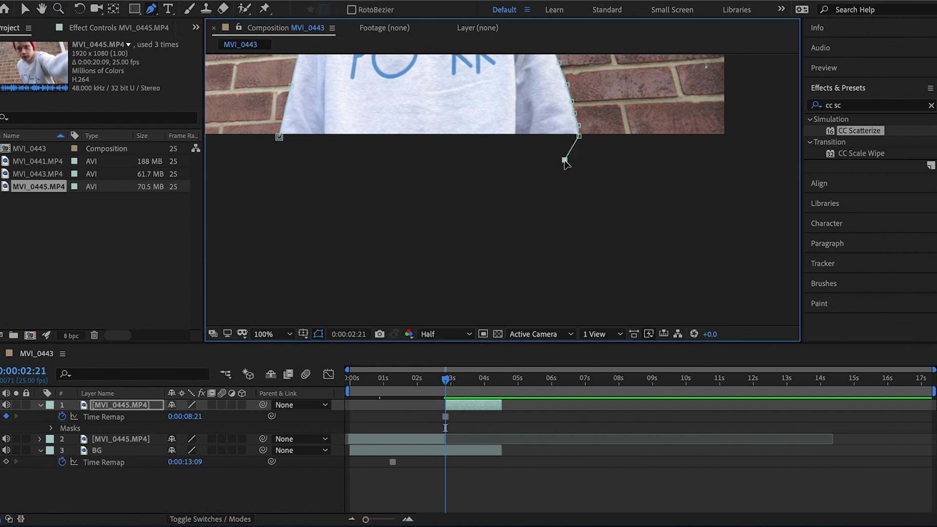
pyautogui.click(462, 156)
pyautogui.click(355, 155)
pyautogui.click(303, 149)
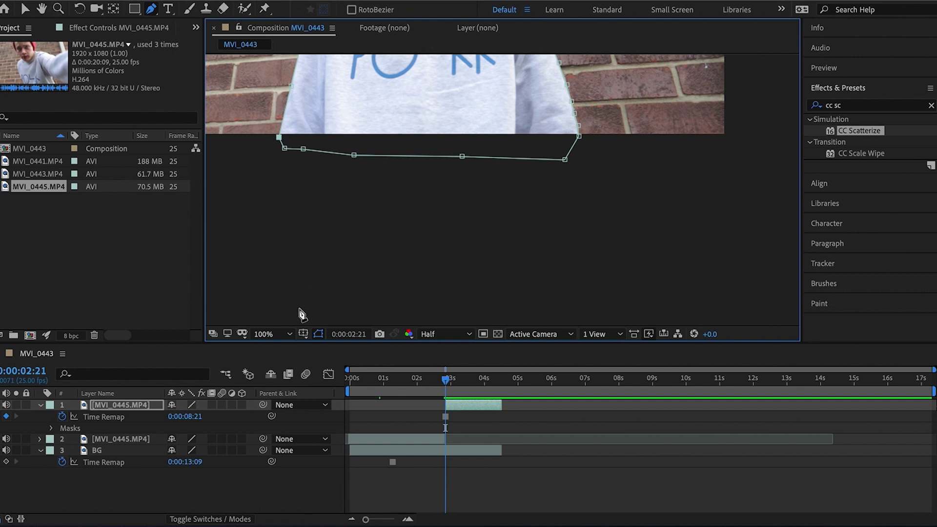
pyautogui.click(281, 334)
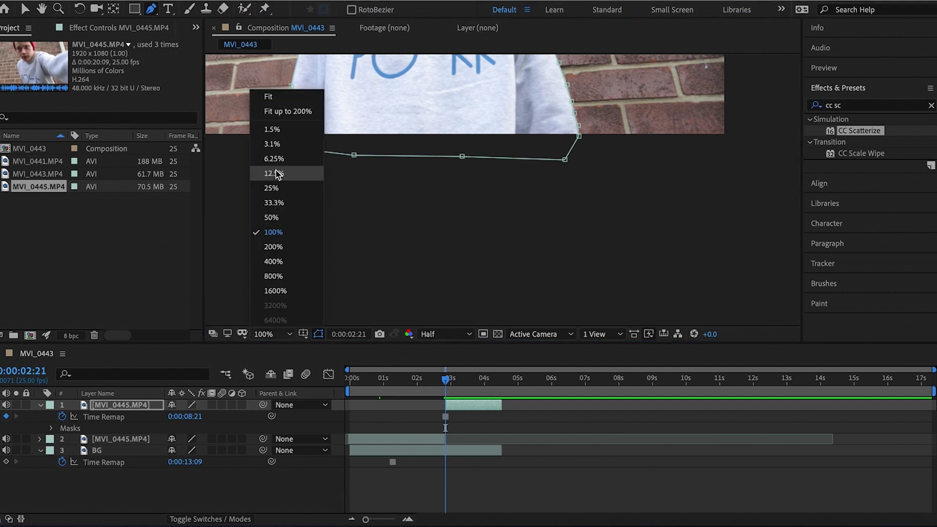
pyautogui.click(274, 100)
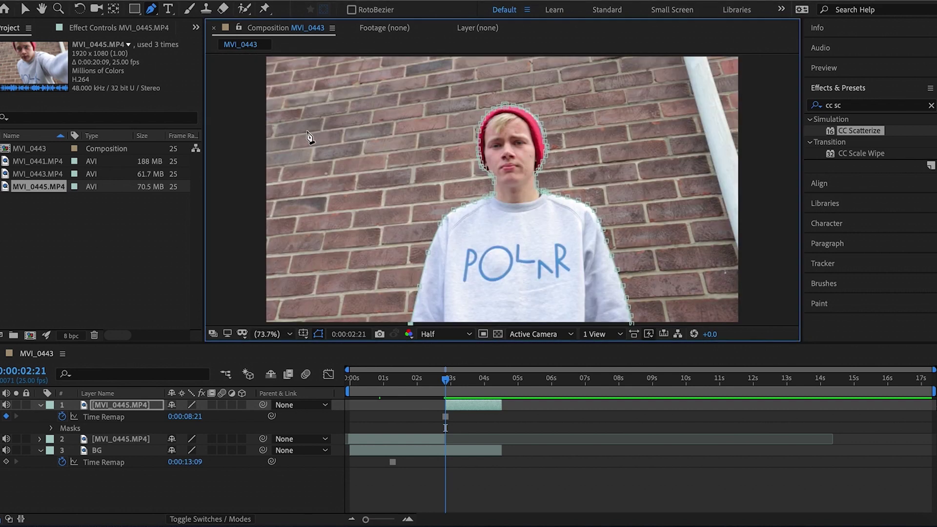
pyautogui.click(451, 382)
pyautogui.click(6, 405)
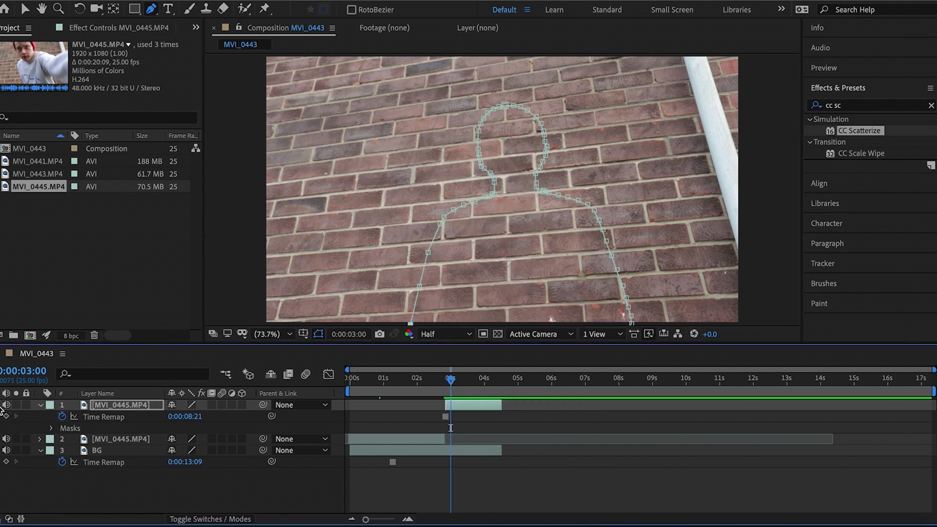
pyautogui.click(6, 405)
pyautogui.click(5, 405)
pyautogui.click(5, 405)
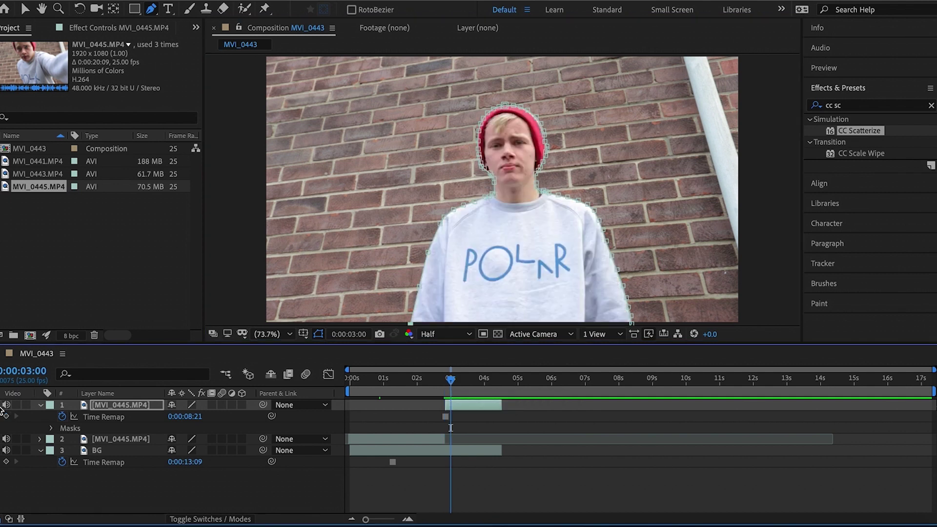
pyautogui.click(5, 405)
pyautogui.click(4, 405)
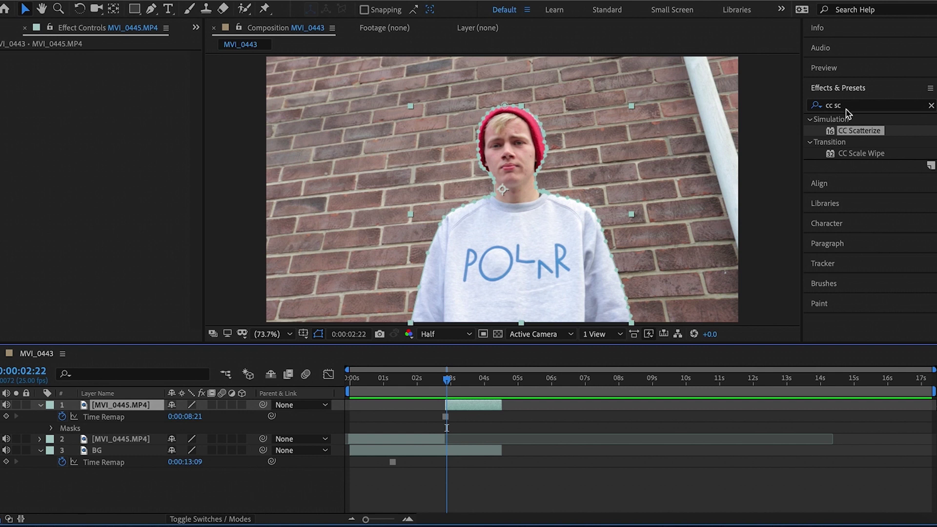
# - Apply CC Scatterize to the clone, keyframe Scatter from 0.0 at 2:21 up to 651.0, and preview
pyautogui.moveTo(854, 132); pyautogui.dragTo(471, 403)
pyautogui.click(451, 381)
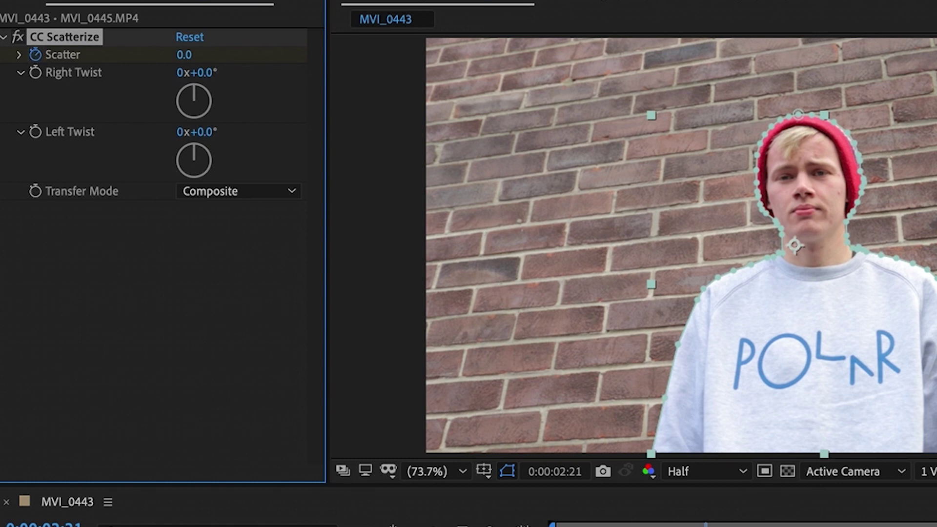
pyautogui.click(489, 379)
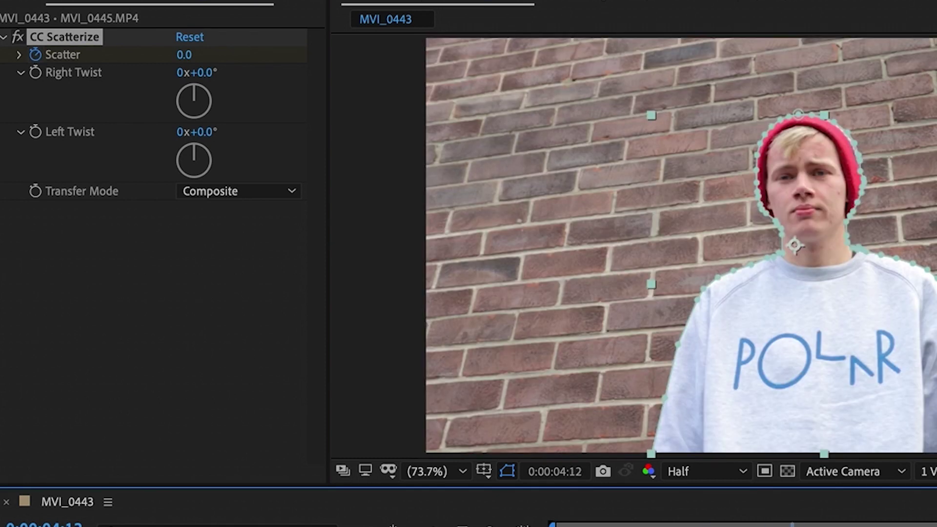
pyautogui.moveTo(183, 58); pyautogui.dragTo(936, 212)
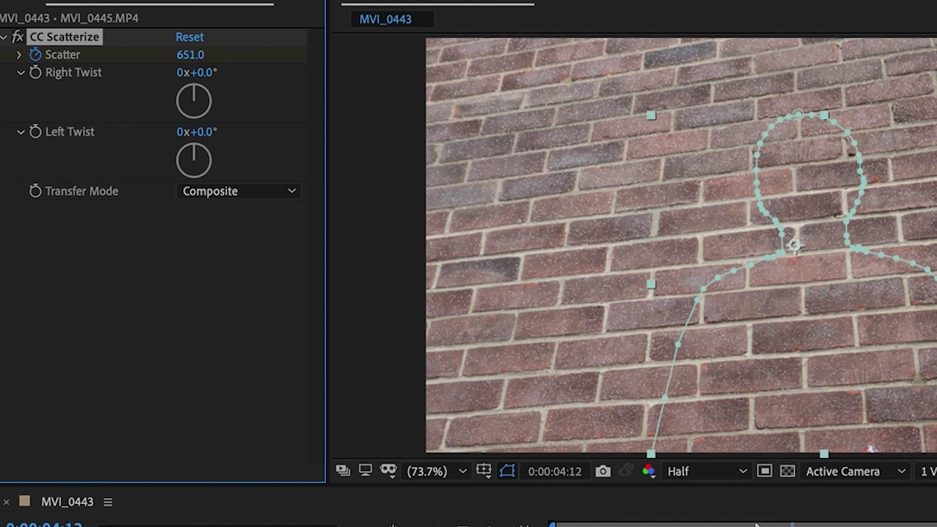
pyautogui.moveTo(756, 525); pyautogui.dragTo(650, 524)
pyautogui.press('space')
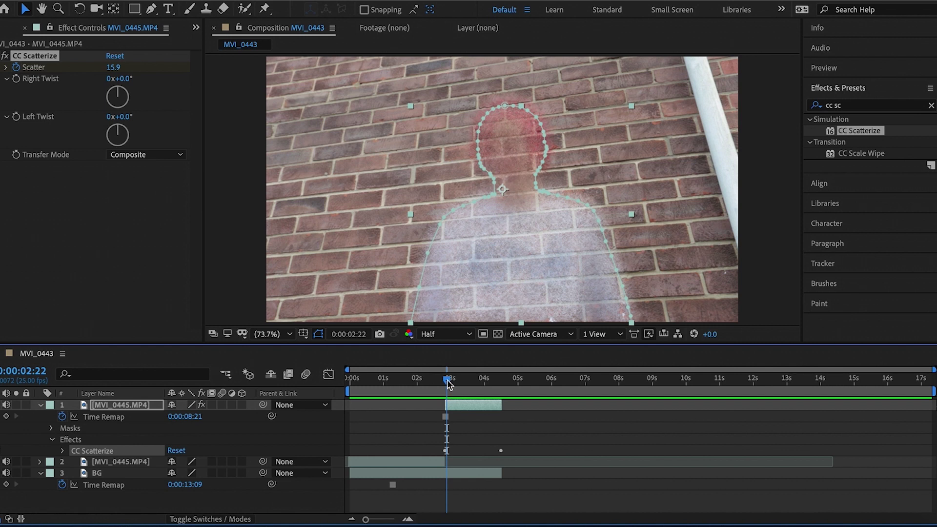
# - Keyframe Right Twist at 2:21 and set it to 0x+91.0° at the end frame
pyautogui.moveTo(447, 382); pyautogui.dragTo(446, 381)
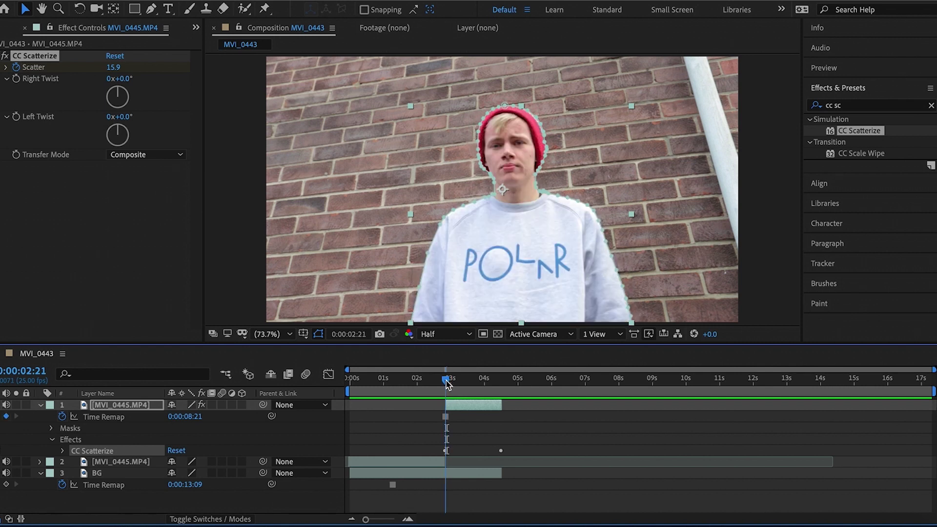
pyautogui.click(16, 81)
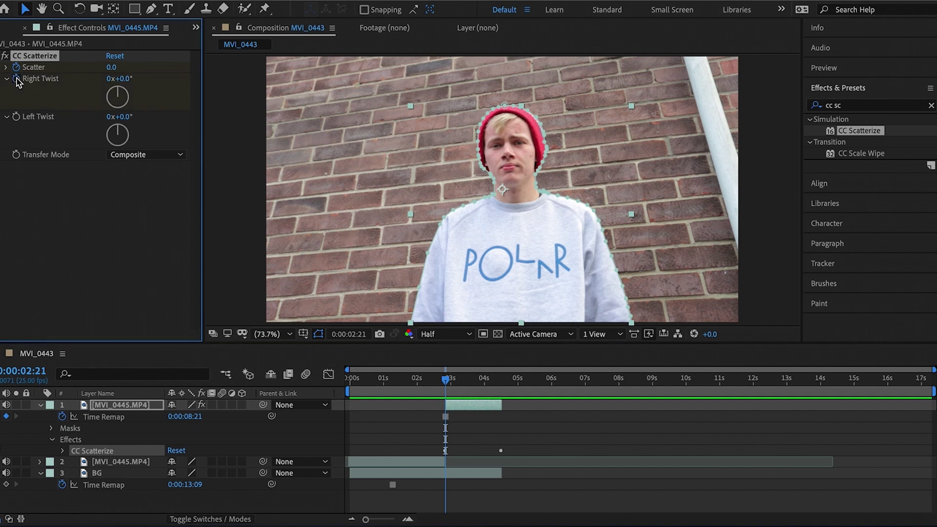
pyautogui.click(501, 383)
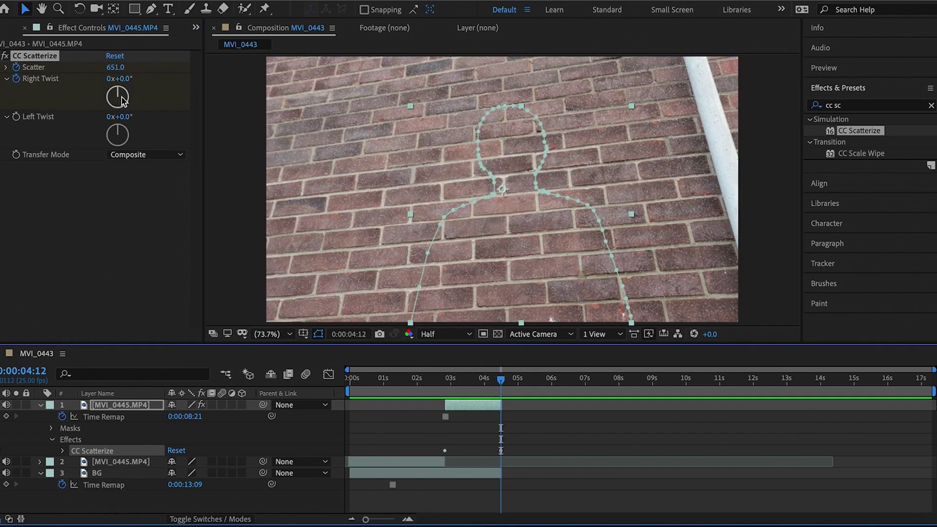
pyautogui.moveTo(123, 101); pyautogui.dragTo(134, 101)
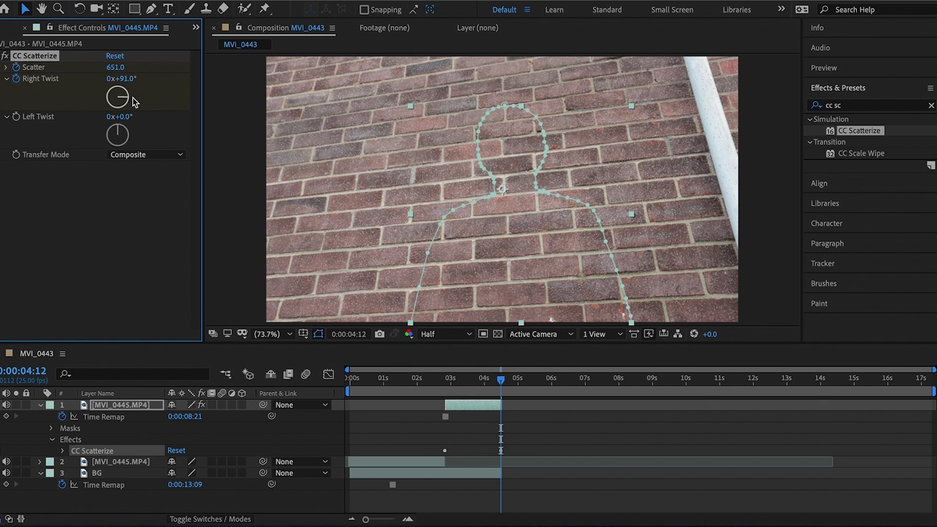
# - Set Left Twist to 0x+278.0° one frame later and scrub to preview the twisting scatter
pyautogui.press('pagedown')
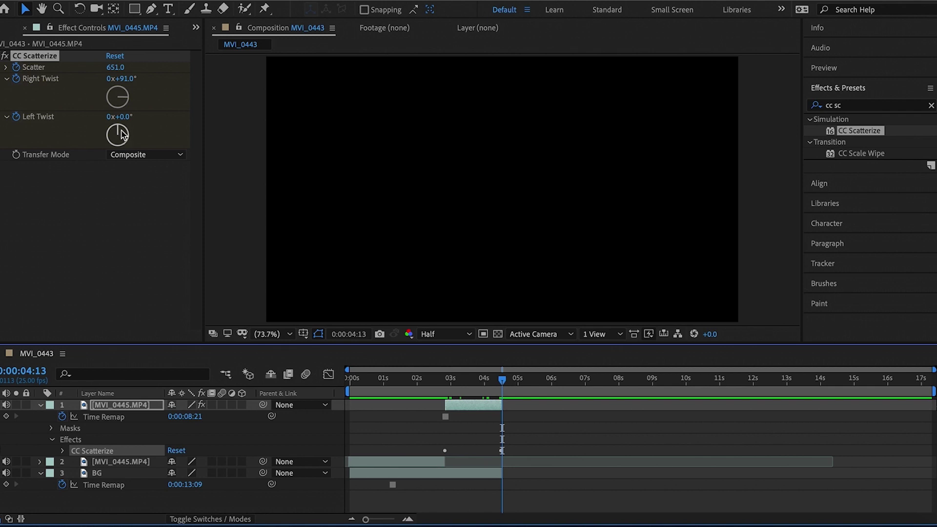
pyautogui.click(114, 117)
pyautogui.write('89')
pyautogui.press('Return')
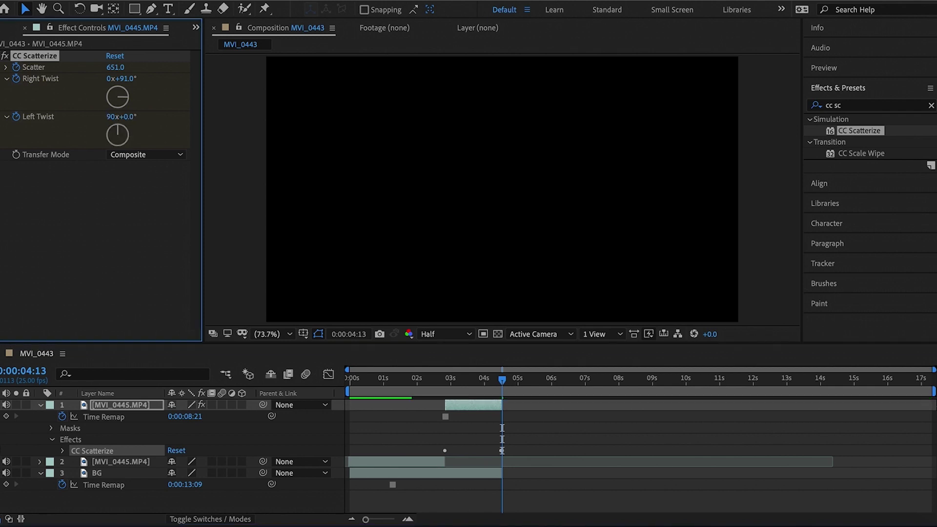
pyautogui.moveTo(119, 130); pyautogui.dragTo(115, 135)
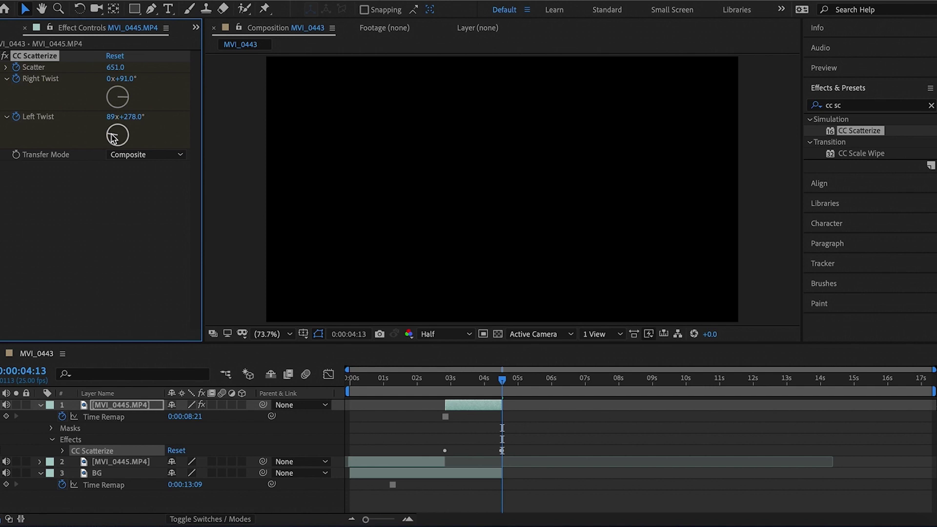
pyautogui.click(112, 116)
pyautogui.write('0')
pyautogui.press('Return')
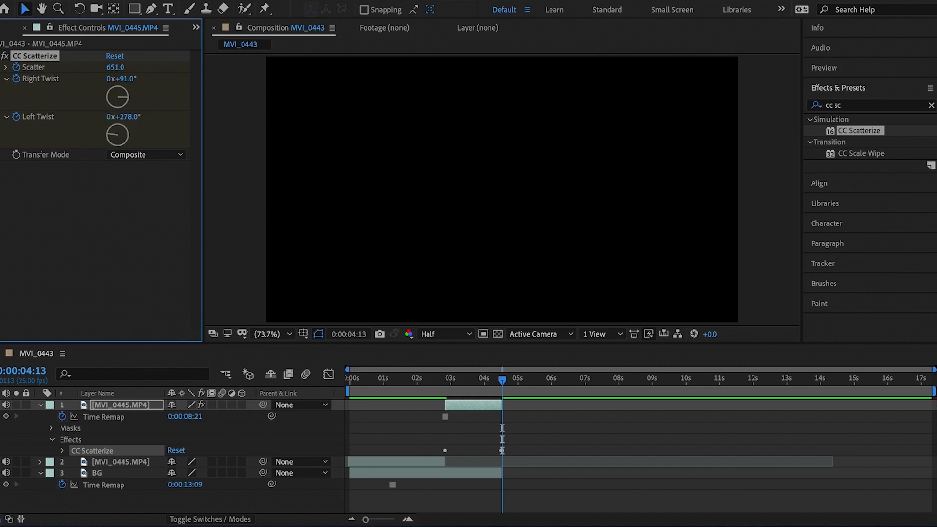
pyautogui.moveTo(493, 389); pyautogui.dragTo(398, 361)
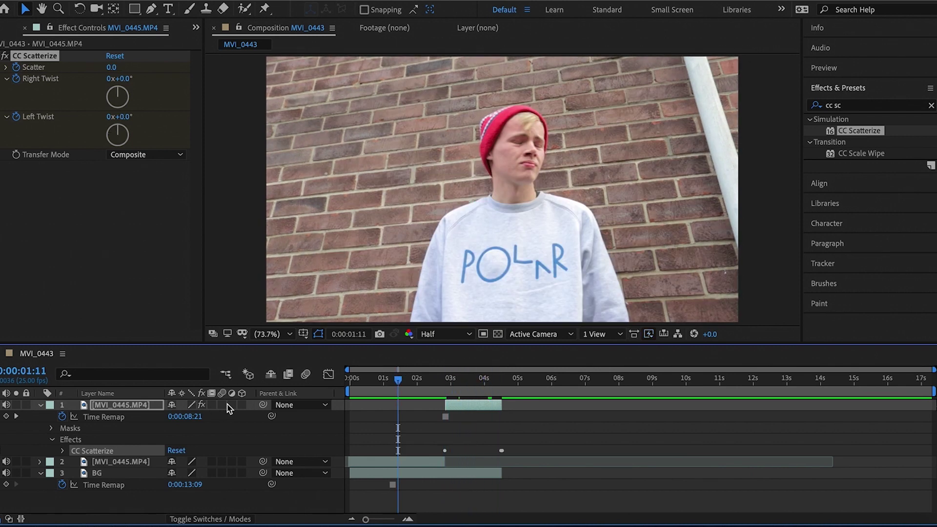